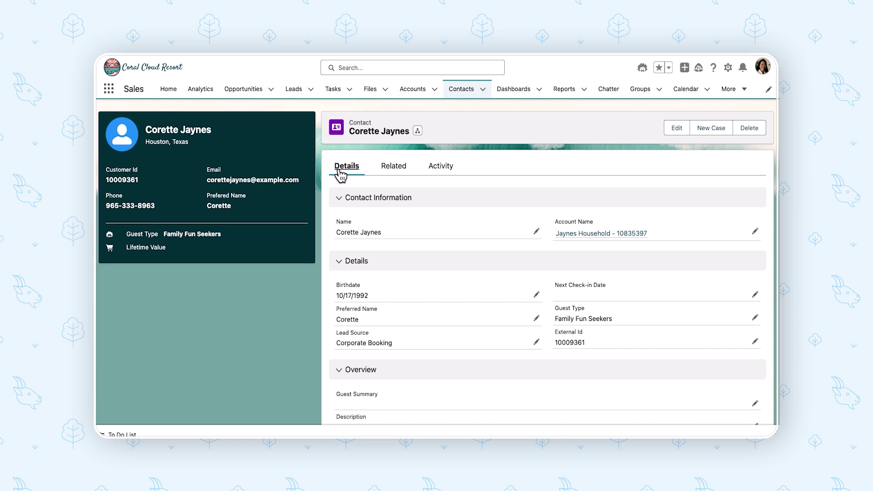
Examine the contact's related bookings and guest reviews, and the sections of the contact's details
{"action": "left_click", "coordinate": [395, 176]}
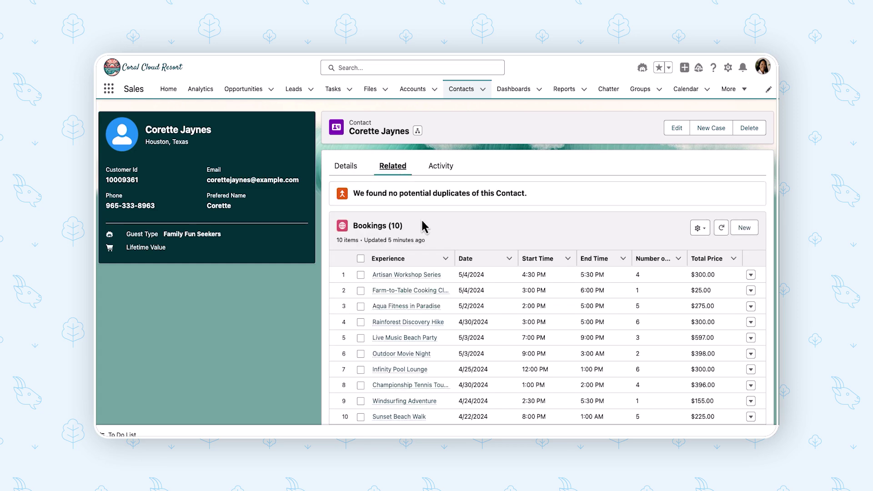
{"action": "scroll", "coordinate": [423, 226], "scroll_direction": "down", "scroll_amount": 5}
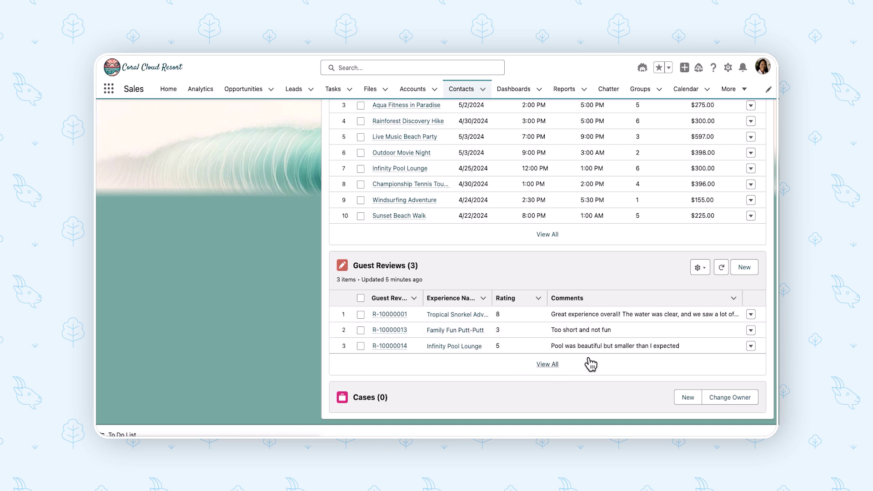
{"action": "scroll", "coordinate": [516, 273], "scroll_direction": "up", "scroll_amount": 5}
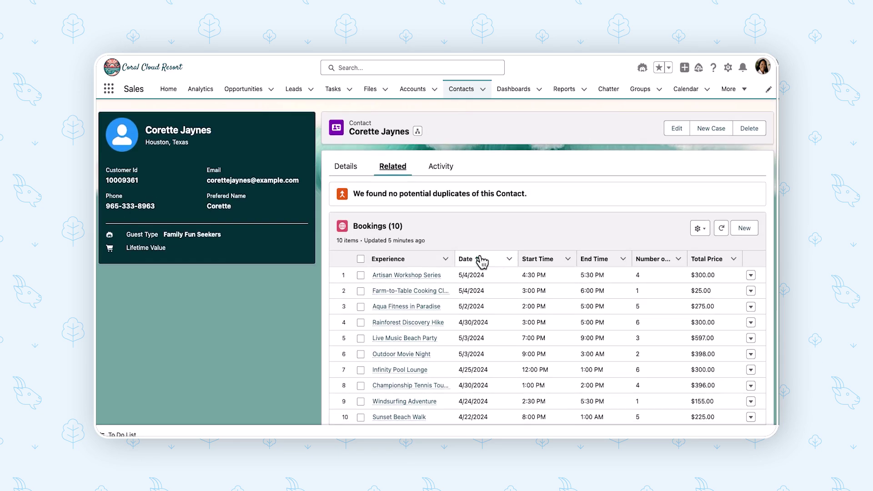
{"action": "left_click", "coordinate": [346, 166]}
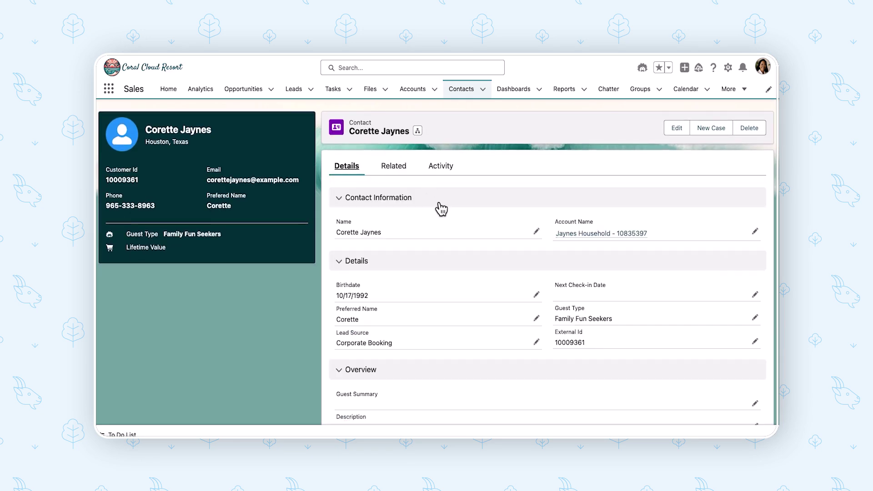
{"action": "scroll", "coordinate": [444, 282], "scroll_direction": "down", "scroll_amount": 2}
{"action": "scroll", "coordinate": [441, 284], "scroll_direction": "down", "scroll_amount": 4}
{"action": "scroll", "coordinate": [440, 284], "scroll_direction": "up", "scroll_amount": 2}
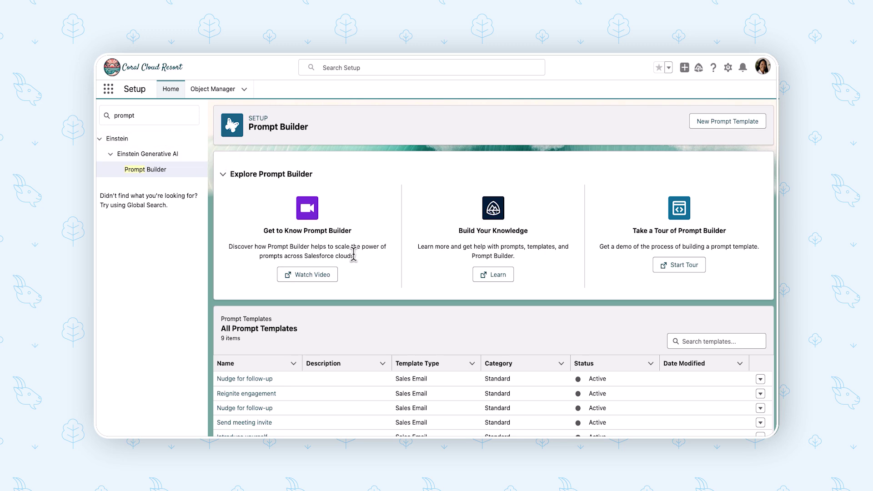
Start a new prompt template of type Field Generation and name it Experience Summary
{"action": "scroll", "coordinate": [355, 259], "scroll_direction": "down", "scroll_amount": 5}
{"action": "scroll", "coordinate": [353, 253], "scroll_direction": "up", "scroll_amount": 5}
{"action": "left_click", "coordinate": [730, 122]}
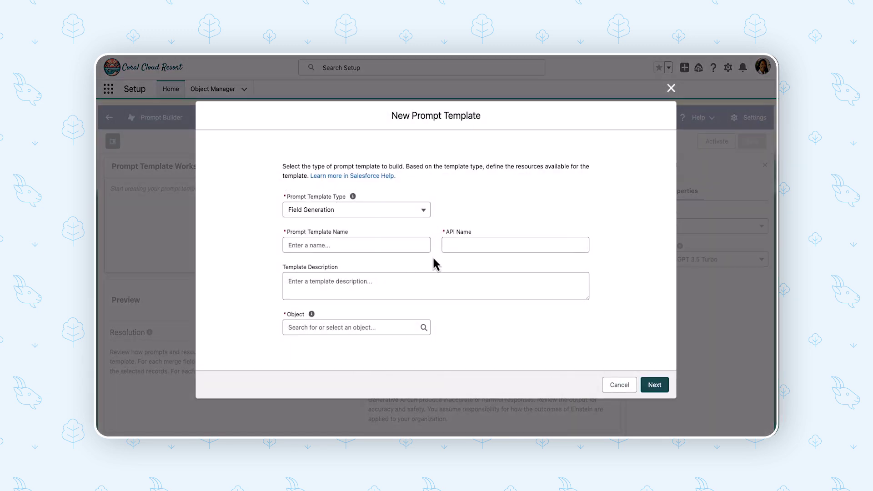
{"action": "left_click", "coordinate": [409, 213]}
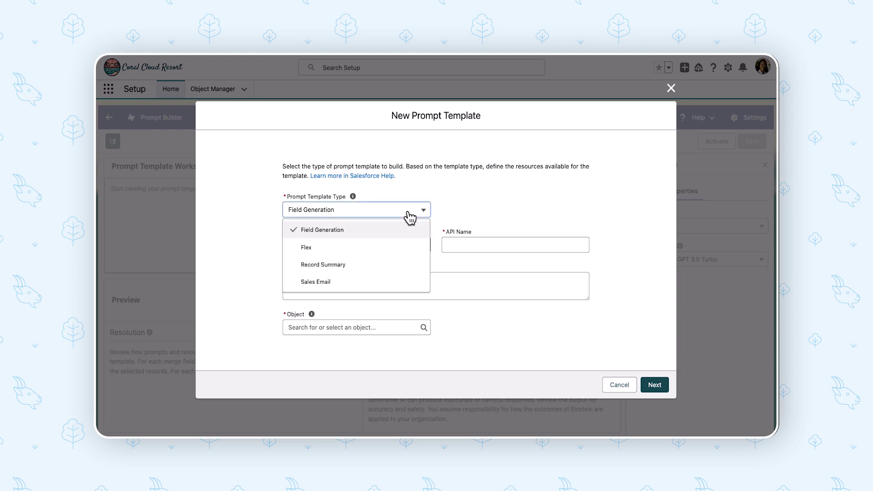
{"action": "left_click", "coordinate": [364, 235]}
{"action": "left_click", "coordinate": [308, 247]}
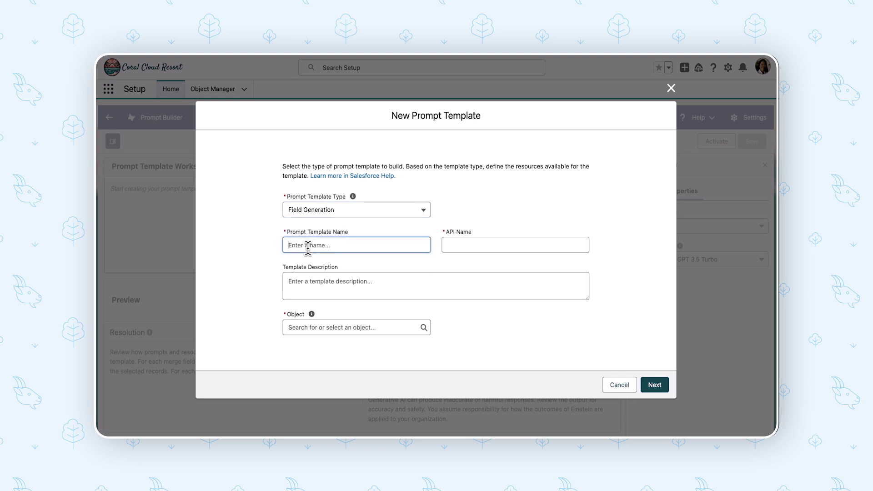
{"action": "type", "text": "Experience Summary"}
{"action": "key", "text": "Tab"}
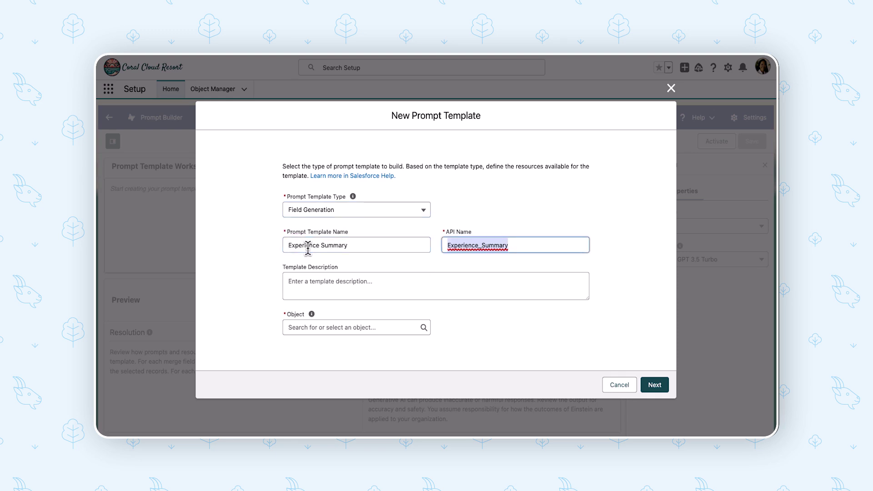
Enter the template description "Create a summary of a contacts experiences with us based on guest reviews"
{"action": "left_click", "coordinate": [454, 285]}
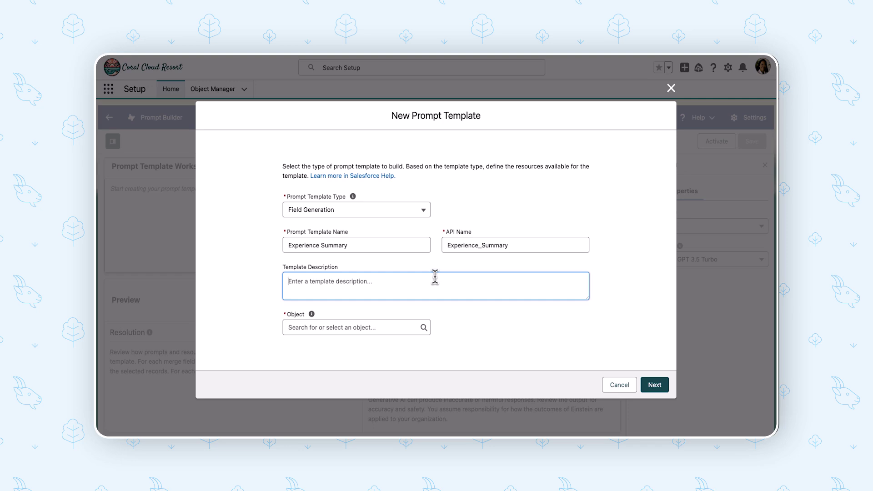
{"action": "type", "text": "Create a"}
{"action": "type", "text": " summary of "}
{"action": "type", "text": "a contacts ex"}
{"action": "type", "text": "pere"}
{"action": "type", "text": "ience"}
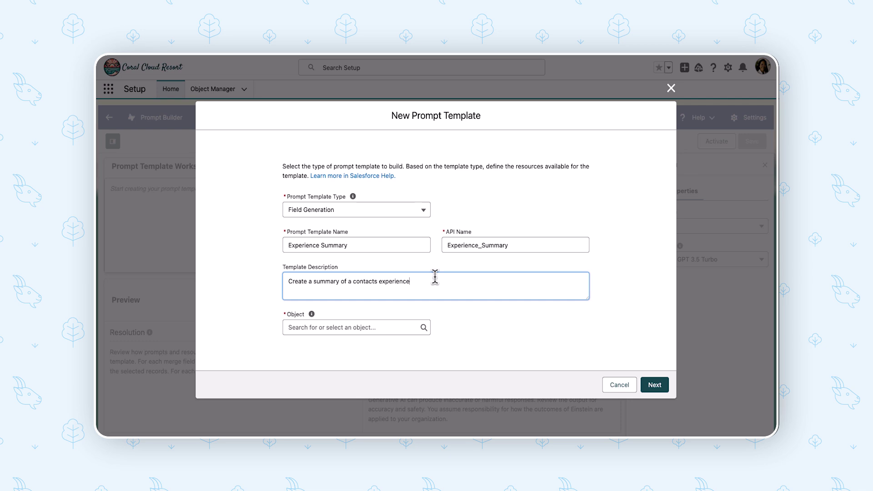
{"action": "type", "text": "s with us based on guest reviews"}
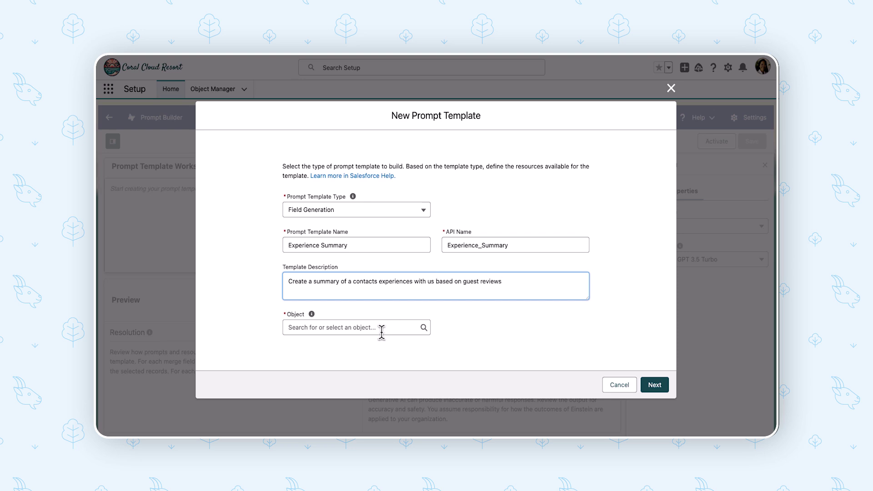
Set the template's object to Contact and its object field to Guest Summary, and proceed to the prompt workspace
{"action": "left_click", "coordinate": [361, 327]}
{"action": "type", "text": "cont"}
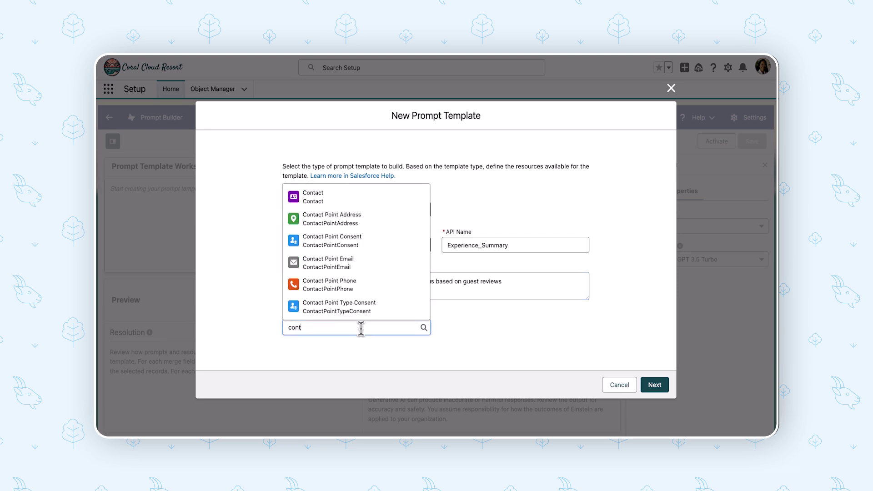
{"action": "left_click", "coordinate": [341, 196]}
{"action": "left_click", "coordinate": [501, 328]}
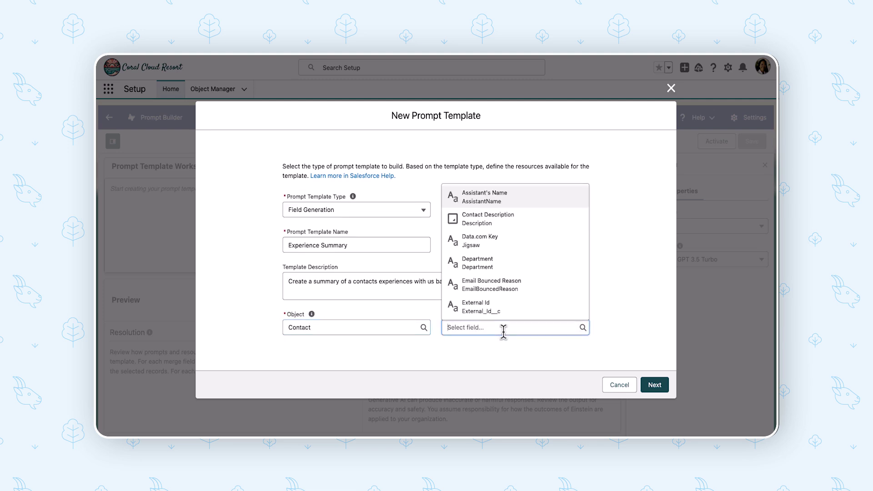
{"action": "scroll", "coordinate": [500, 263], "scroll_direction": "down", "scroll_amount": 2}
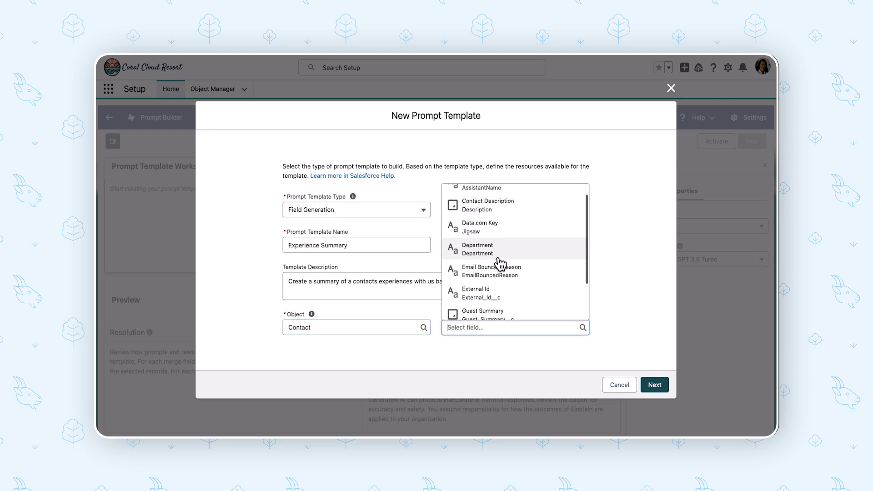
{"action": "left_click", "coordinate": [490, 274]}
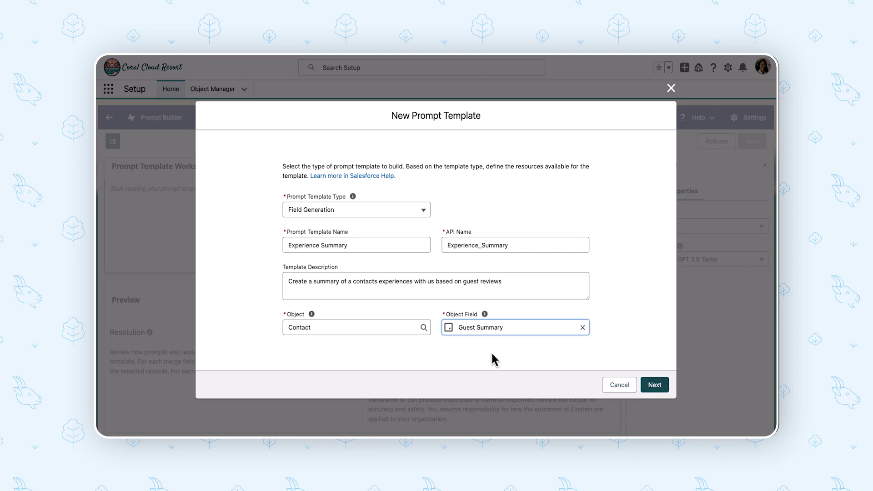
{"action": "left_click", "coordinate": [650, 386]}
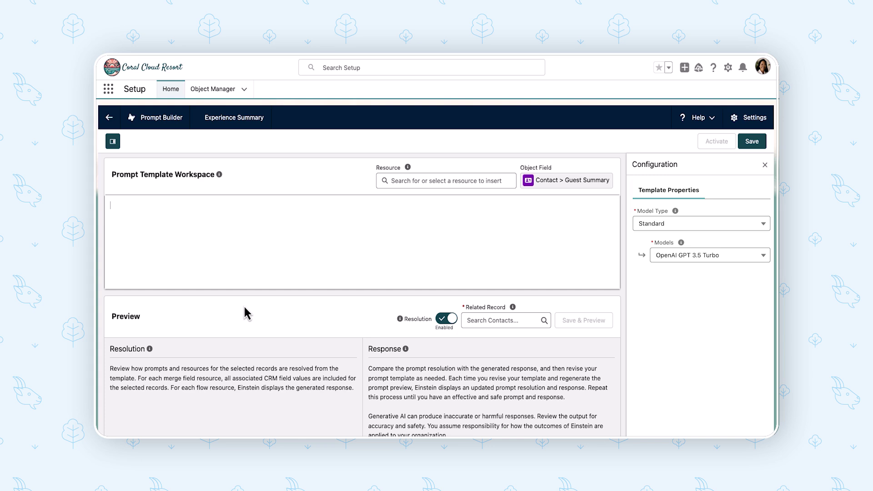
Enter the prompt "Create a summary of a contact's experiences with us using guest reviews." and save and preview it with a sample contact
{"action": "type", "text": "Create a summary of a contact's experiences with us using guest reviews."}
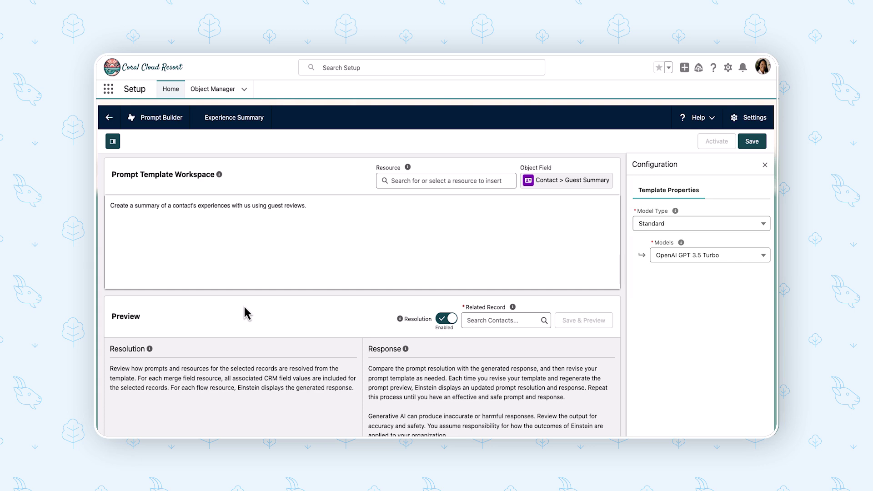
{"action": "left_click", "coordinate": [495, 320]}
{"action": "type", "text": "Cor"}
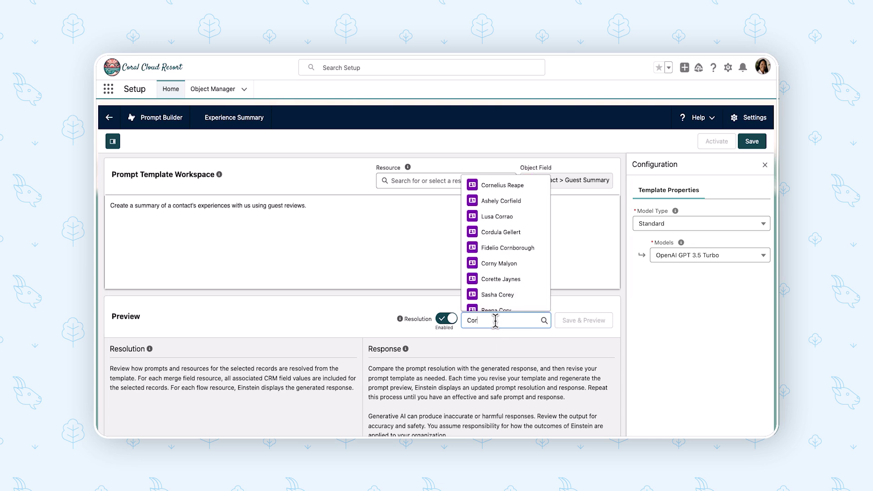
{"action": "type", "text": "ette"}
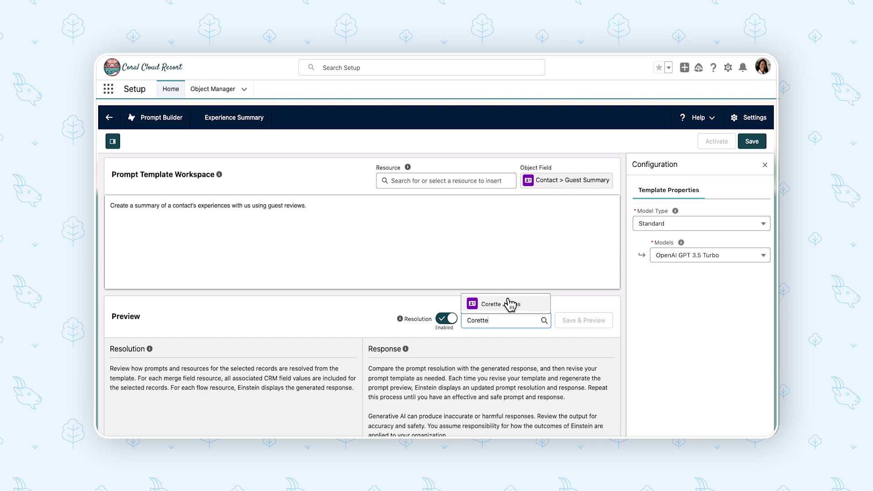
{"action": "left_click", "coordinate": [511, 303]}
{"action": "left_click", "coordinate": [575, 322]}
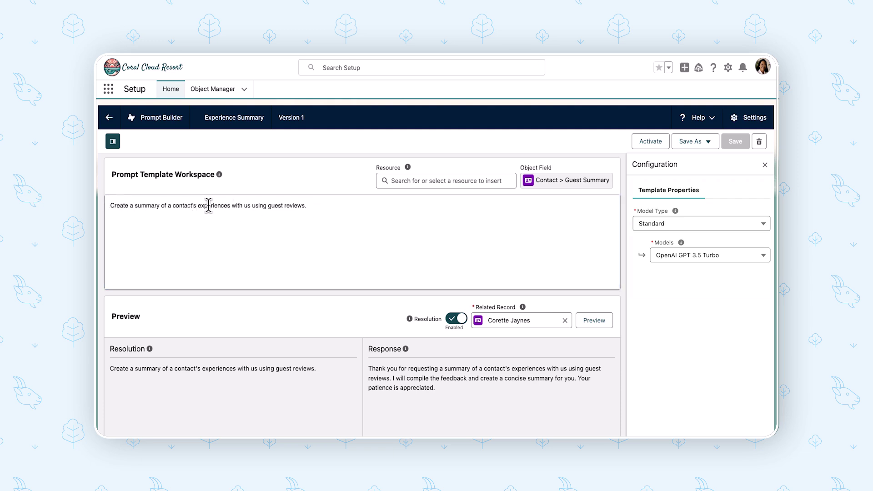
Insert the Contact object's Full Name merge field in parentheses after "contact's" in the prompt
{"action": "type", "text": "{}"}
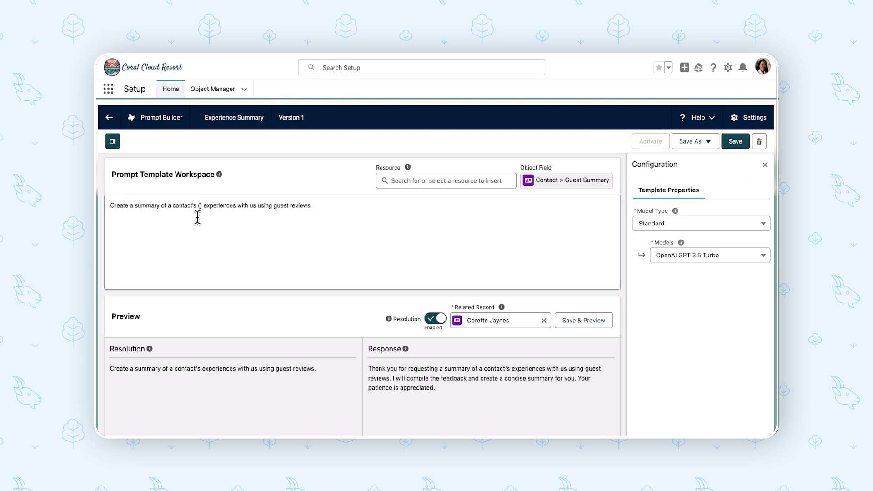
{"action": "left_click", "coordinate": [414, 180]}
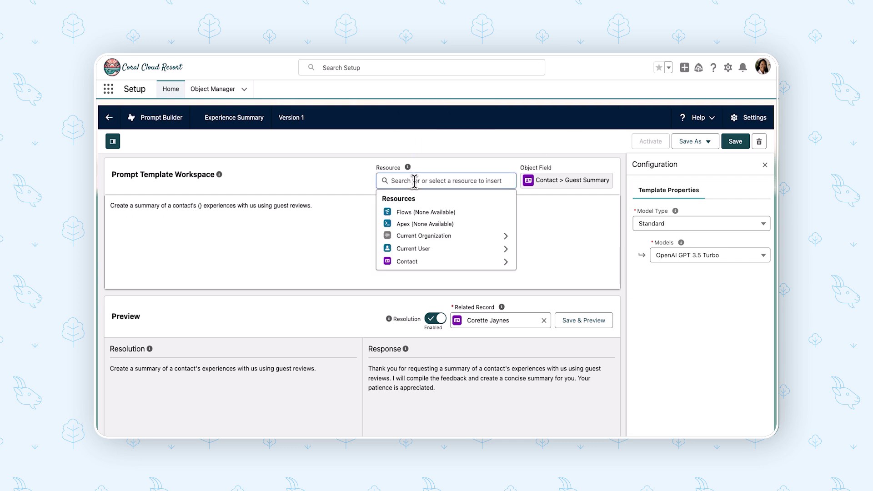
{"action": "type", "text": "Cont"}
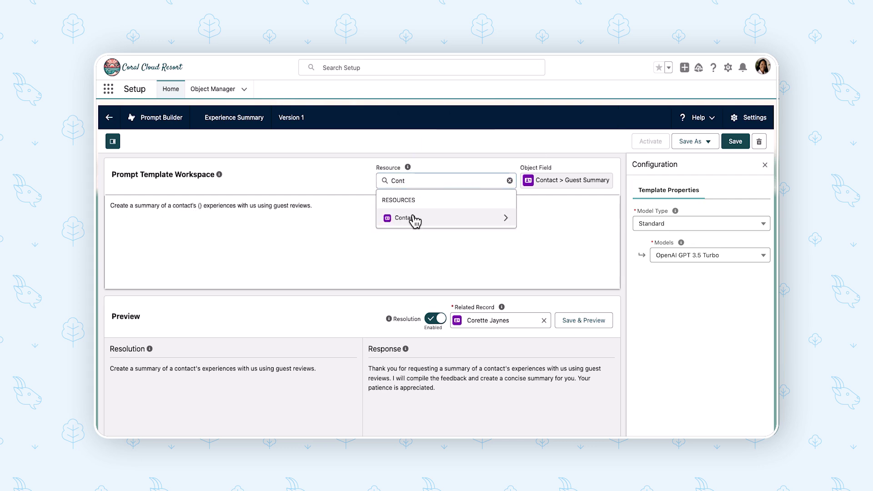
{"action": "left_click", "coordinate": [414, 219]}
{"action": "scroll", "coordinate": [423, 279], "scroll_direction": "down", "scroll_amount": 5}
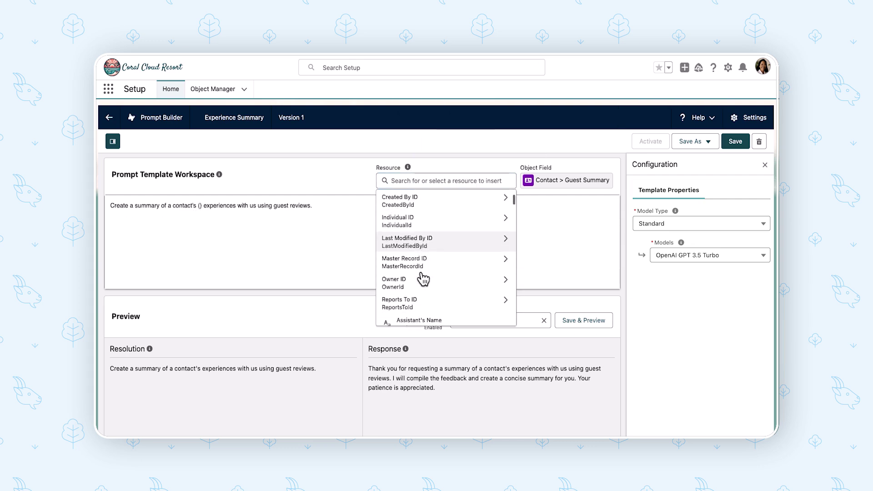
{"action": "scroll", "coordinate": [423, 278], "scroll_direction": "down", "scroll_amount": 6}
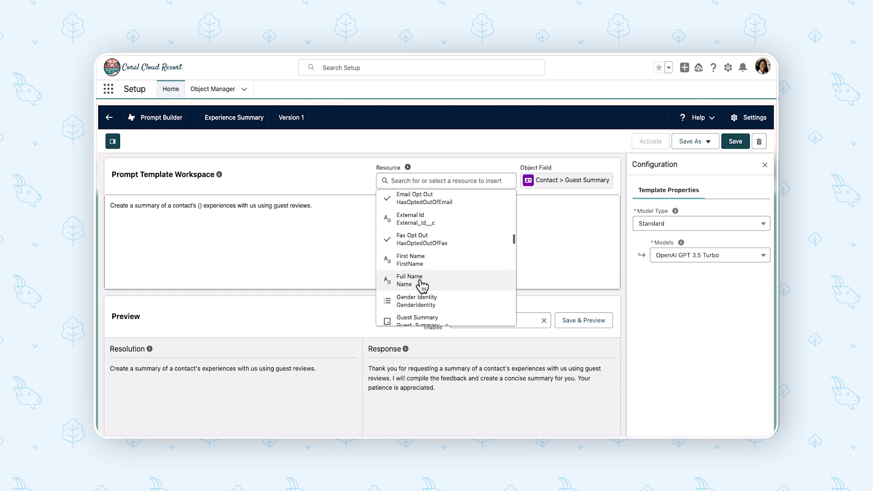
{"action": "left_click", "coordinate": [419, 284]}
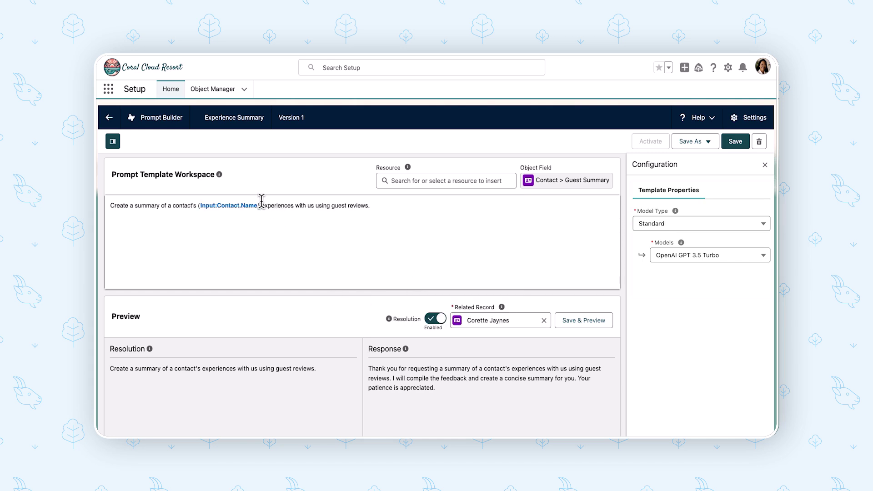
Insert the Contact object's Guest Reviews related list in parentheses after "guest reviews", and save and preview the prompt
{"action": "double_click", "coordinate": [275, 205]}
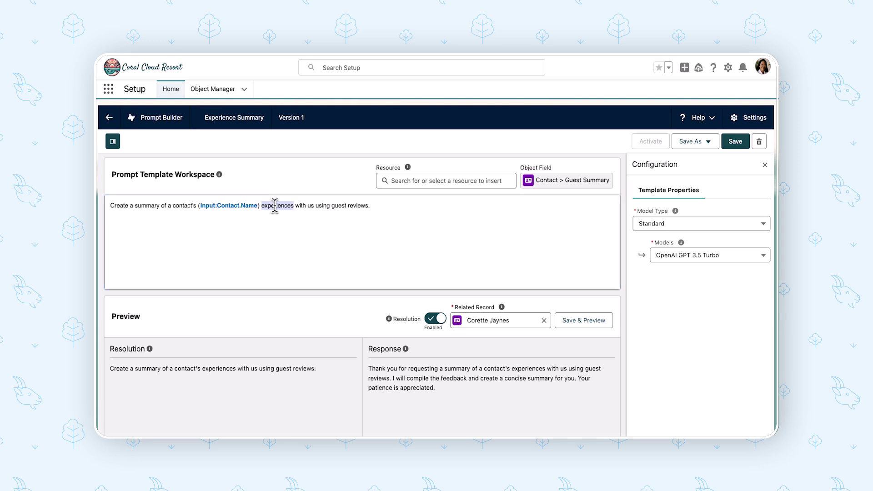
{"action": "left_click", "coordinate": [367, 205]}
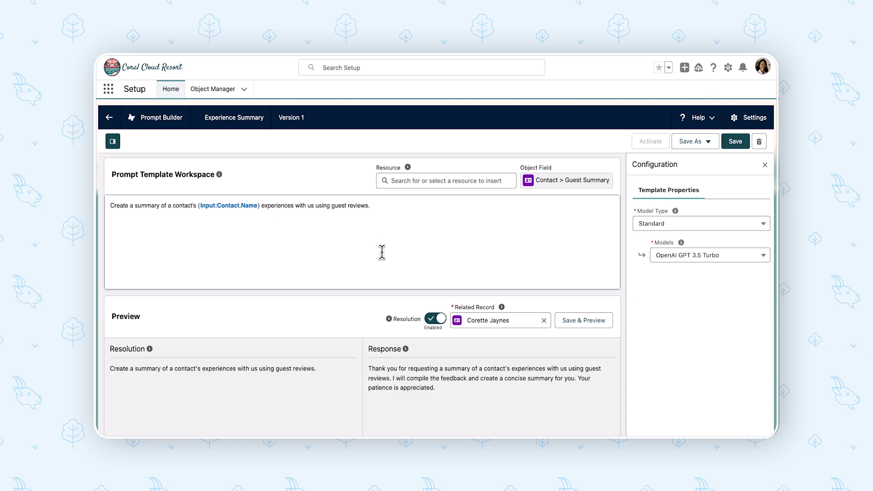
{"action": "type", "text": "()"}
{"action": "left_click", "coordinate": [424, 181]}
{"action": "left_click", "coordinate": [432, 262]}
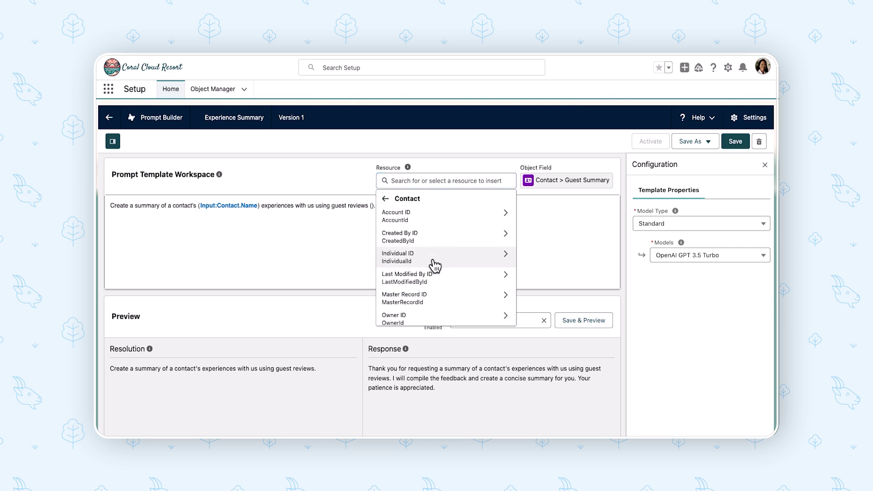
{"action": "scroll", "coordinate": [452, 277], "scroll_direction": "down", "scroll_amount": 15}
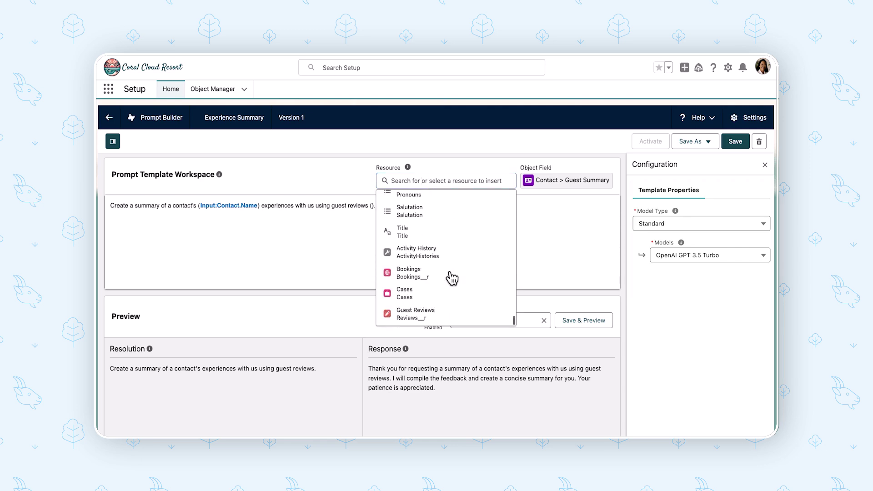
{"action": "left_click", "coordinate": [423, 317]}
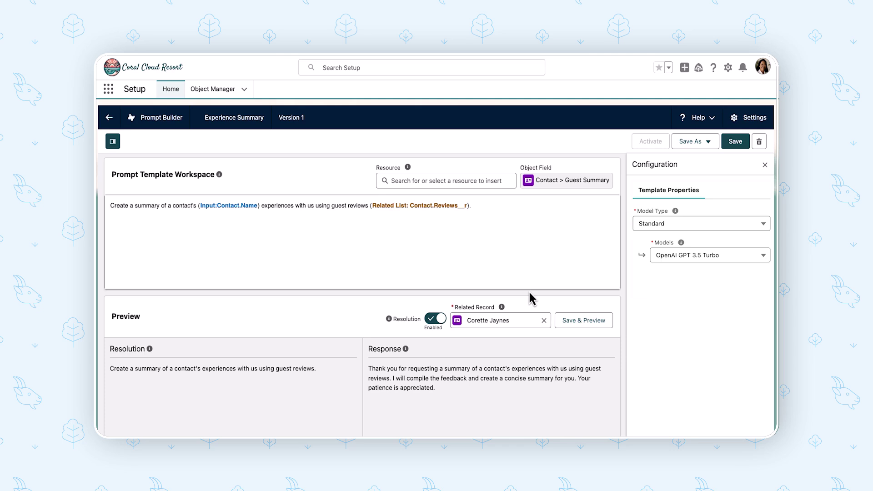
{"action": "left_click", "coordinate": [583, 324]}
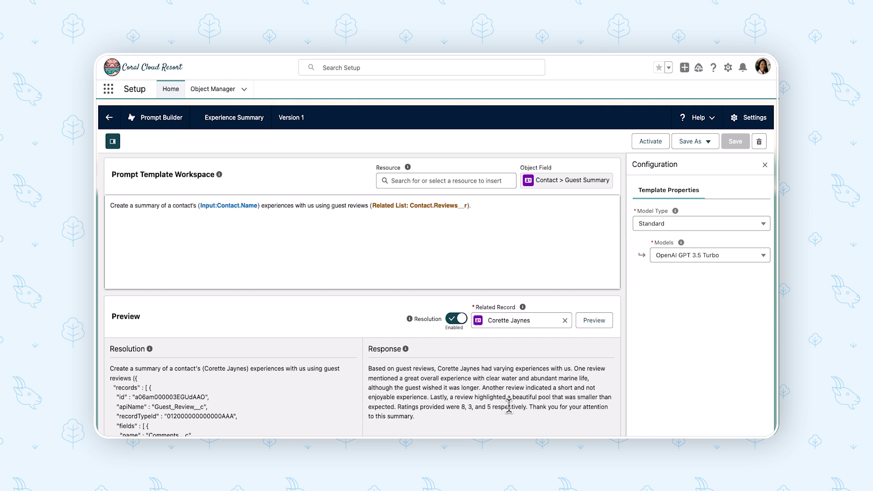
Replace the preview's related record with a different sample contact, one without guest reviews, and preview the prompt
{"action": "left_click", "coordinate": [565, 320]}
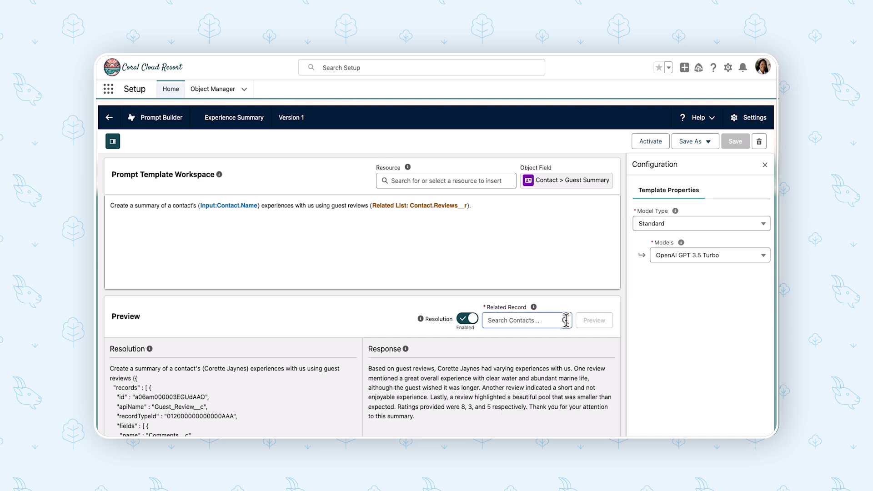
{"action": "type", "text": "Barrry"}
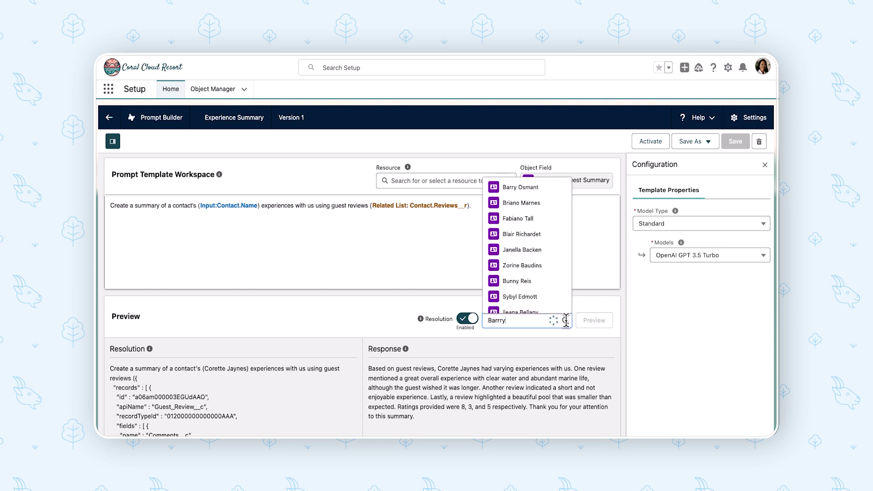
{"action": "key", "text": "BackSpace"}
{"action": "key", "text": "BackSpace"}
{"action": "type", "text": "y"}
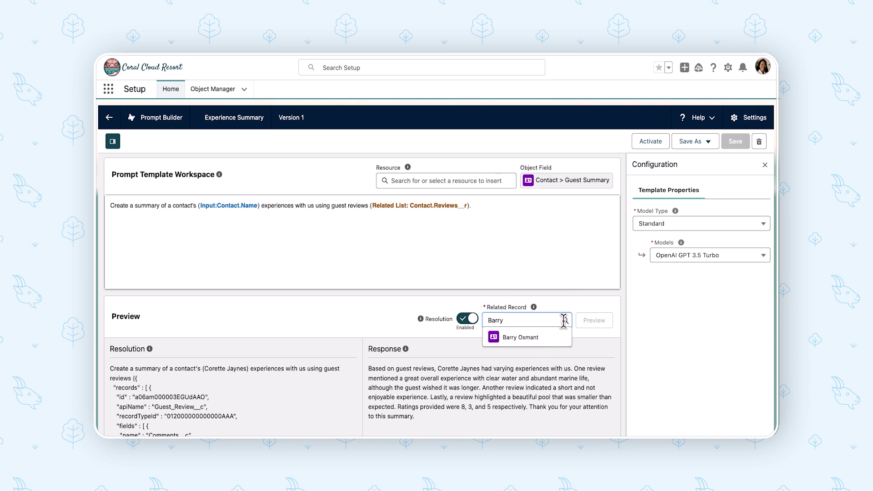
{"action": "left_click", "coordinate": [545, 342]}
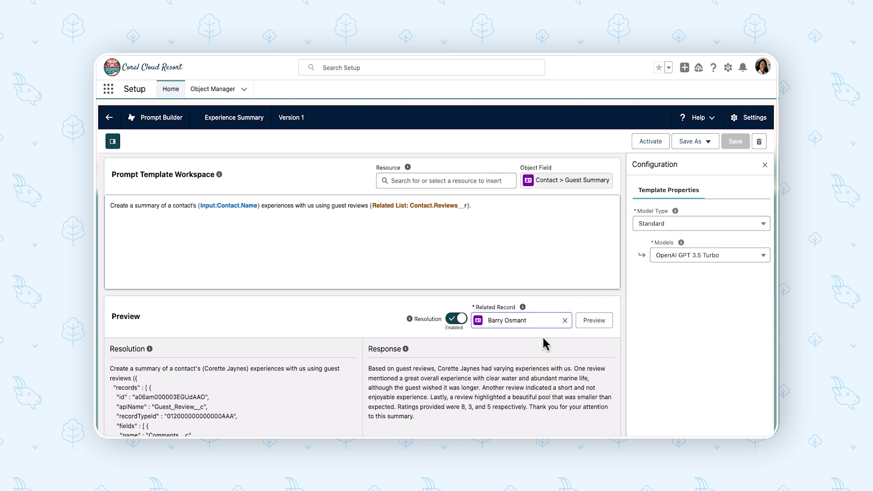
{"action": "left_click", "coordinate": [592, 323]}
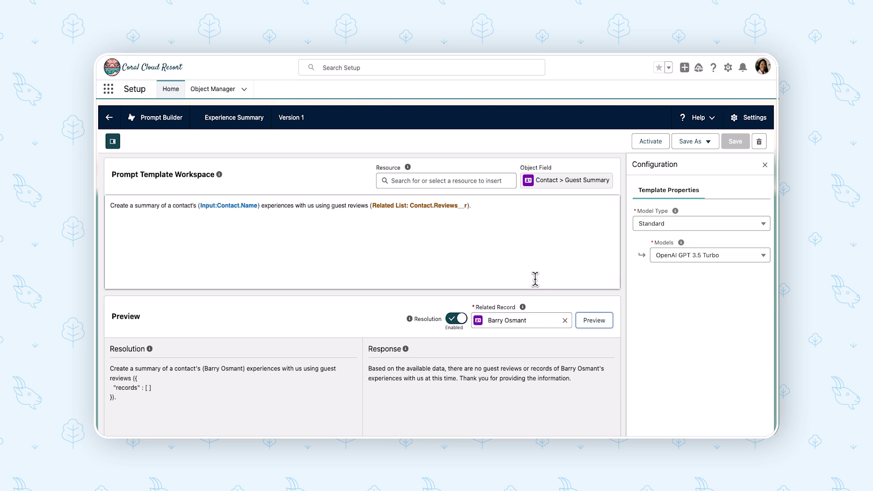
Add prompt instructions to say how many reviews there are or, without reviews, only "We have no surveys from {Contact Name}"; save and preview
{"action": "left_click", "coordinate": [483, 206]}
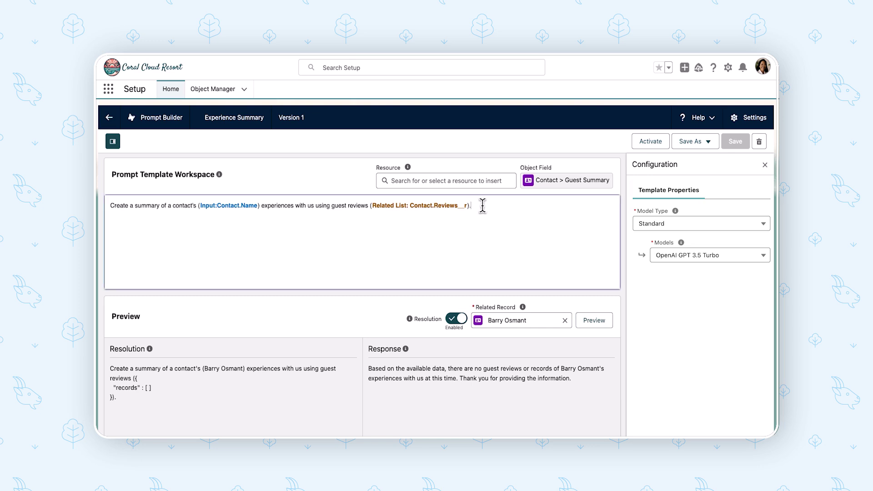
{"action": "type", "text": "Say how many reviews we have. If there are no reviews, then say \"We have no surveys from {Contact Name}\". Keep it to that sentence."}
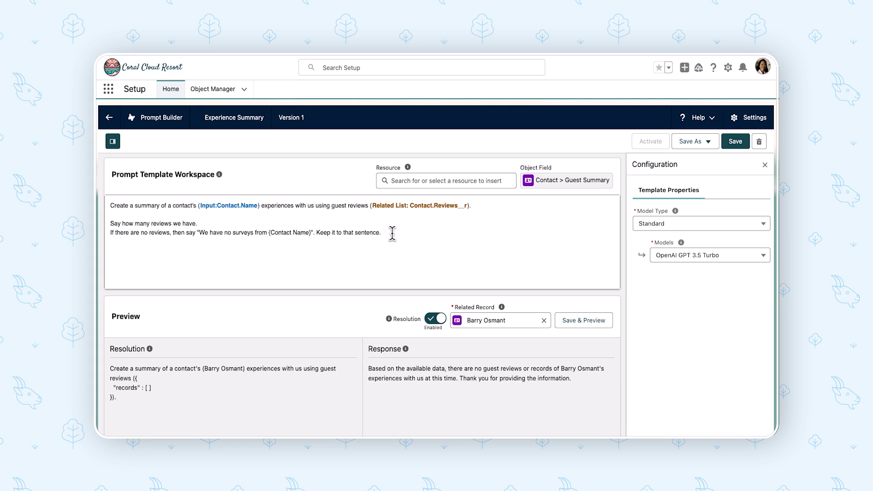
{"action": "left_click", "coordinate": [599, 323]}
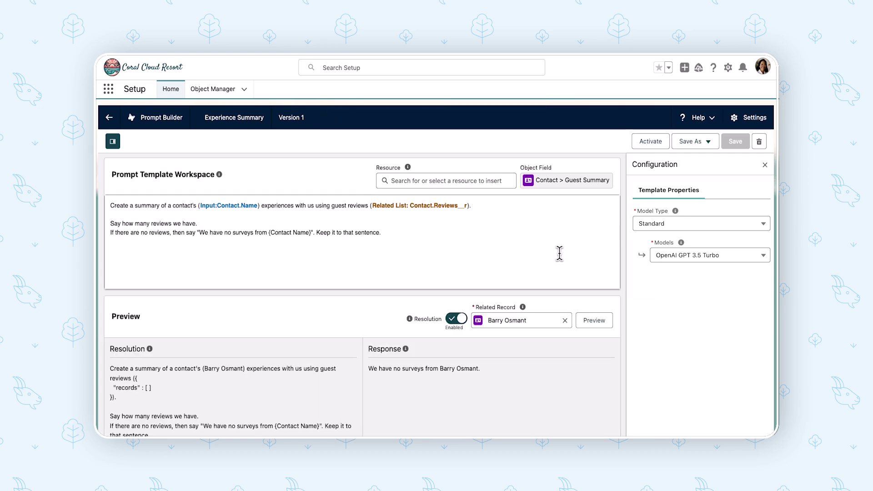
Set the preview's related record back to the original sample contact with guest reviews and preview the extended prompt
{"action": "left_click", "coordinate": [565, 321]}
{"action": "left_click", "coordinate": [538, 322]}
{"action": "type", "text": "C"}
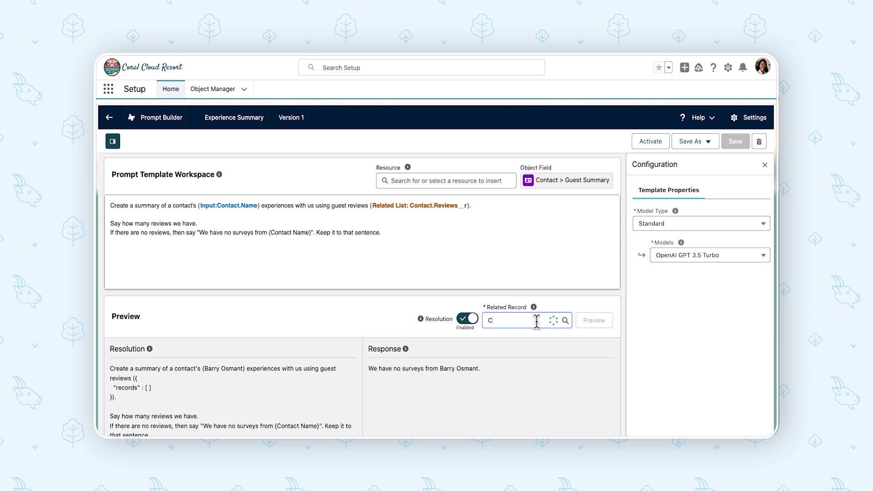
{"action": "type", "text": "orette"}
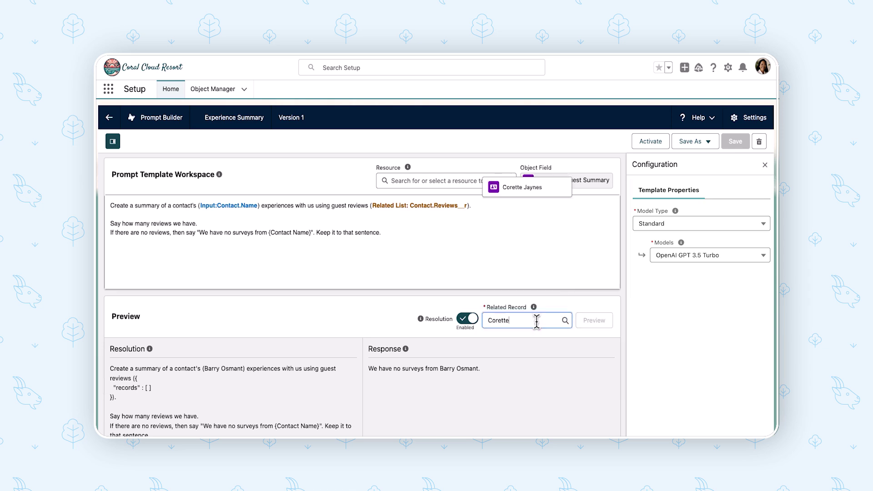
{"action": "left_click", "coordinate": [527, 306]}
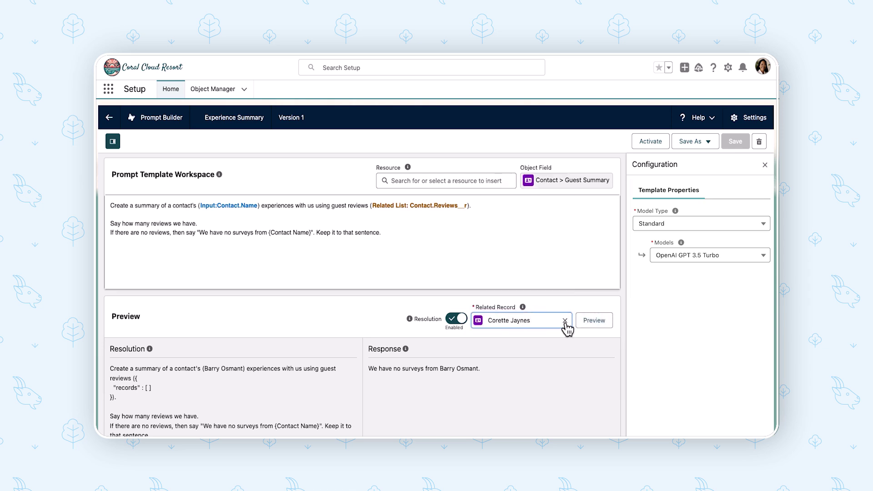
{"action": "left_click", "coordinate": [594, 324]}
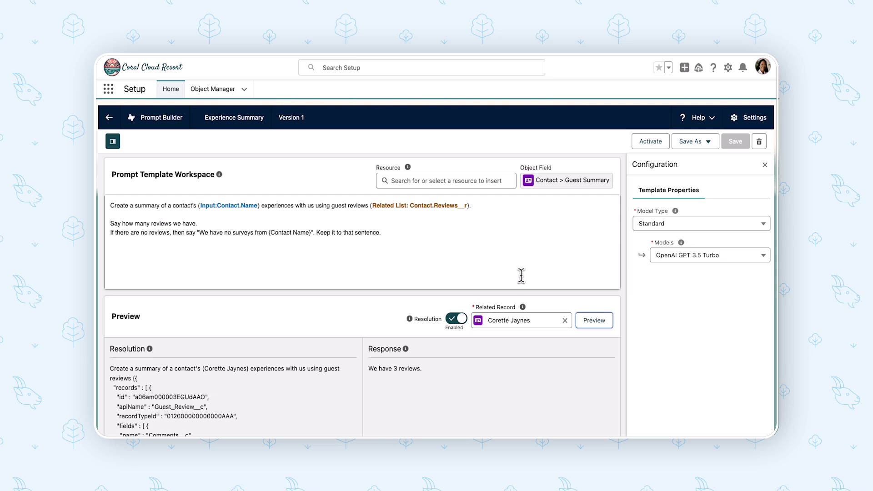
Add instructions for contacts with reviews: one professional paragraph under 250 words with average score, best and worst quotes, experience names, limerick and emoji; save and preview
{"action": "left_click", "coordinate": [428, 234]}
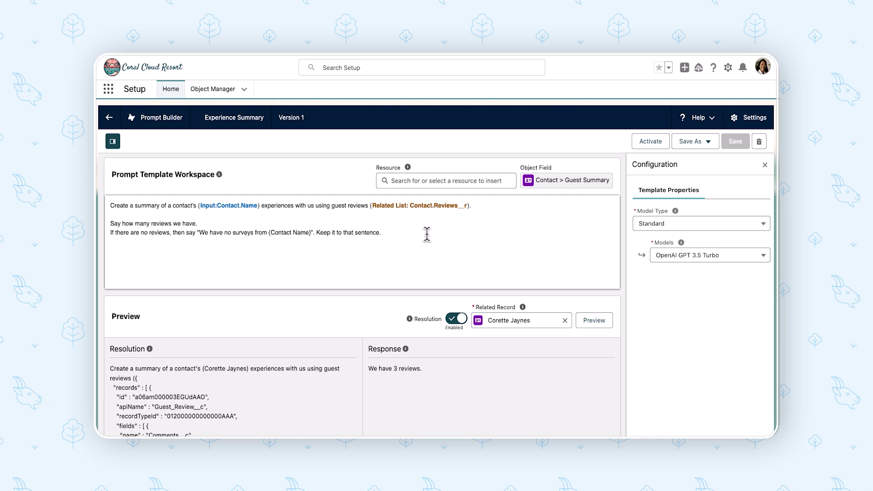
{"action": "type", "text": "\"\"\" However if there are reviews, write a single paragraph that includes with an average score of the reviews. Include quotes from the best and worst rated reviews and include the experience name. Stick to only two quotes. Keep your tone professional. Keep it under 250 words. End with a limerick based on the highest rated review. Put the limerick on a new line. Finish with an emoji that relates to the highest rated review. \"\"\""}
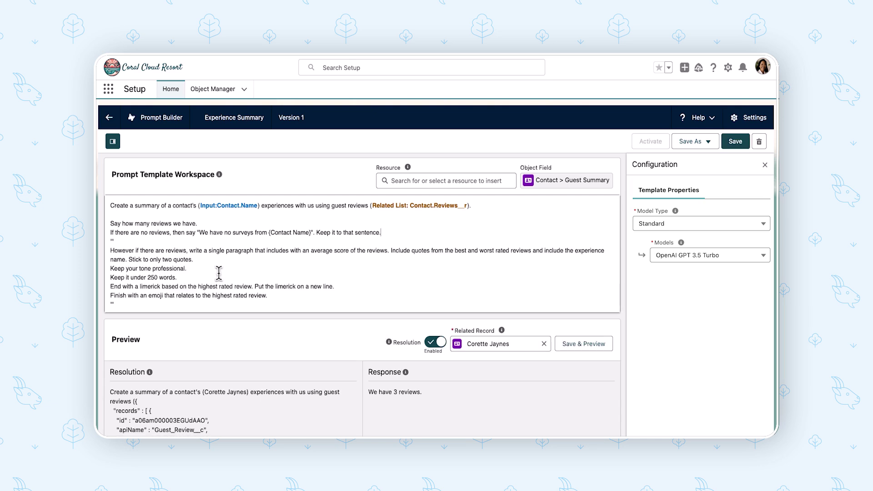
{"action": "left_click", "coordinate": [116, 239]}
{"action": "left_click", "coordinate": [595, 355]}
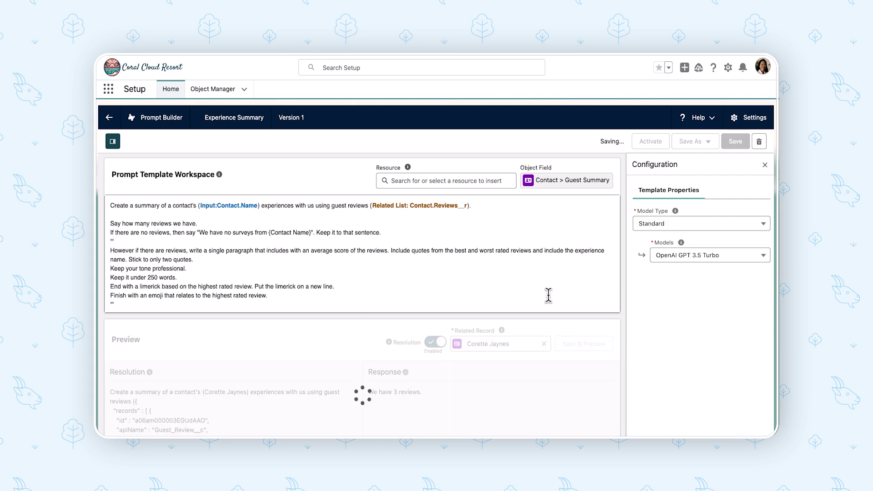
{"action": "scroll", "coordinate": [521, 389], "scroll_direction": "down", "scroll_amount": 2}
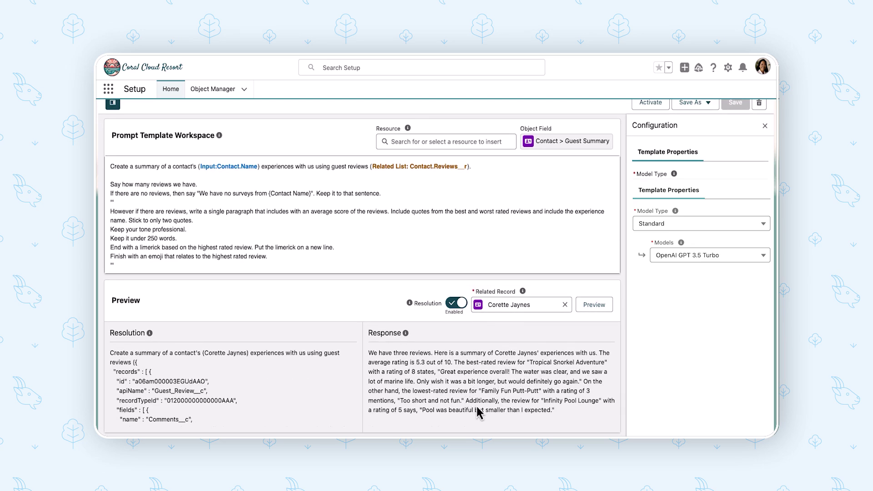
{"action": "scroll", "coordinate": [478, 413], "scroll_direction": "down", "scroll_amount": 3}
{"action": "scroll", "coordinate": [478, 413], "scroll_direction": "up", "scroll_amount": 3}
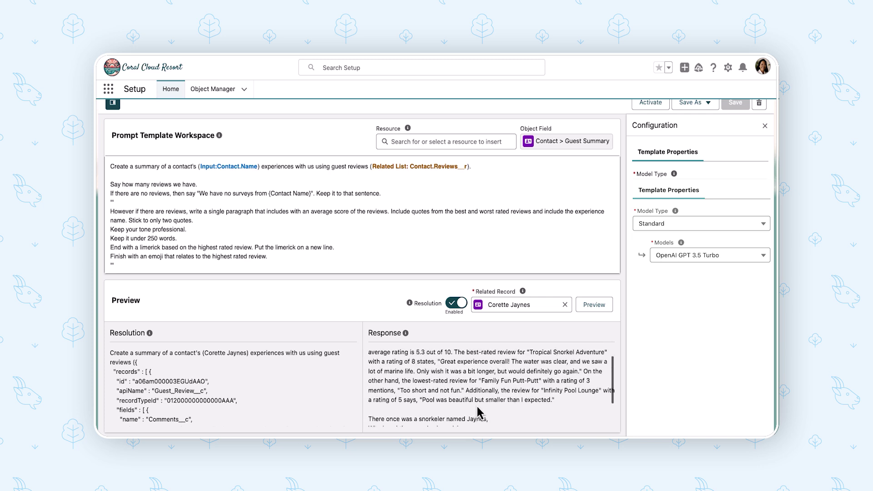
{"action": "scroll", "coordinate": [479, 413], "scroll_direction": "down", "scroll_amount": 3}
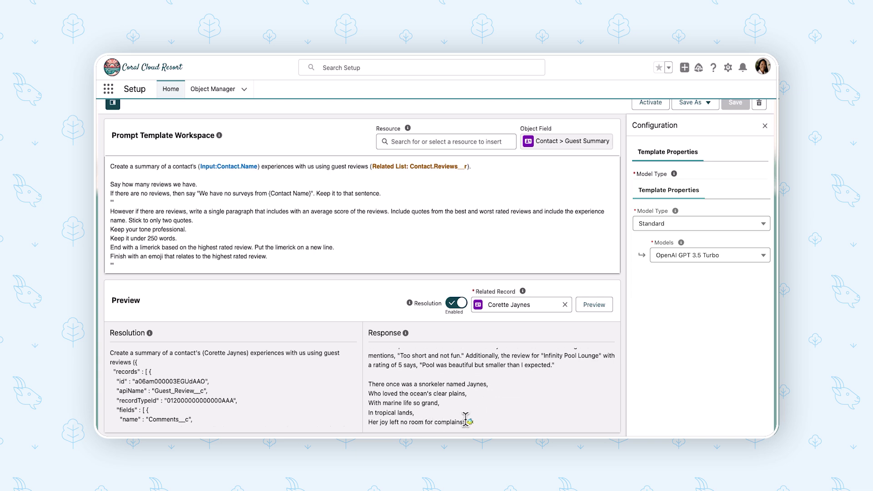
{"action": "scroll", "coordinate": [476, 424], "scroll_direction": "up", "scroll_amount": 5}
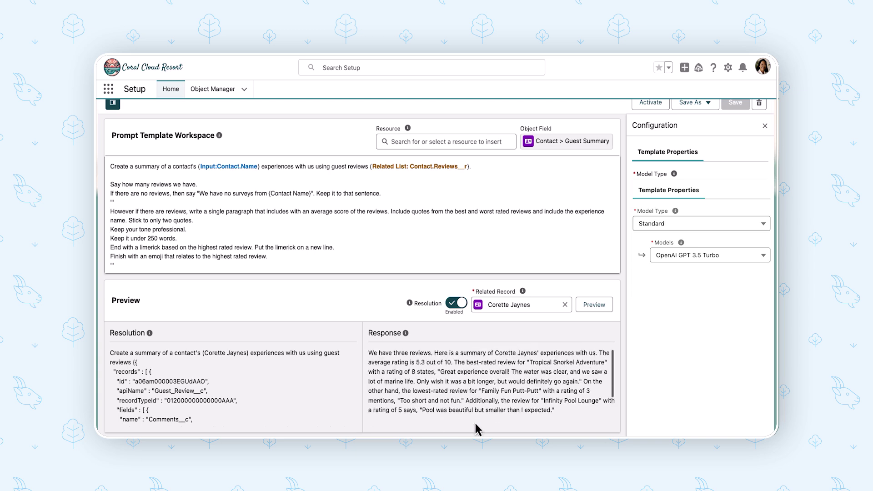
{"action": "scroll", "coordinate": [475, 425], "scroll_direction": "down", "scroll_amount": 5}
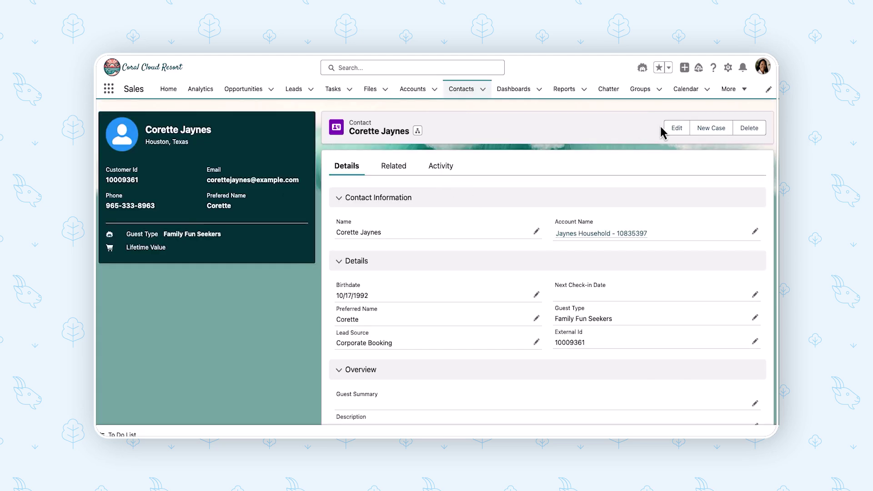
Assign the Experience Summary prompt template to the Guest Summary field on the Contact Record Page, save the page and return to the contact
{"action": "left_click", "coordinate": [728, 68]}
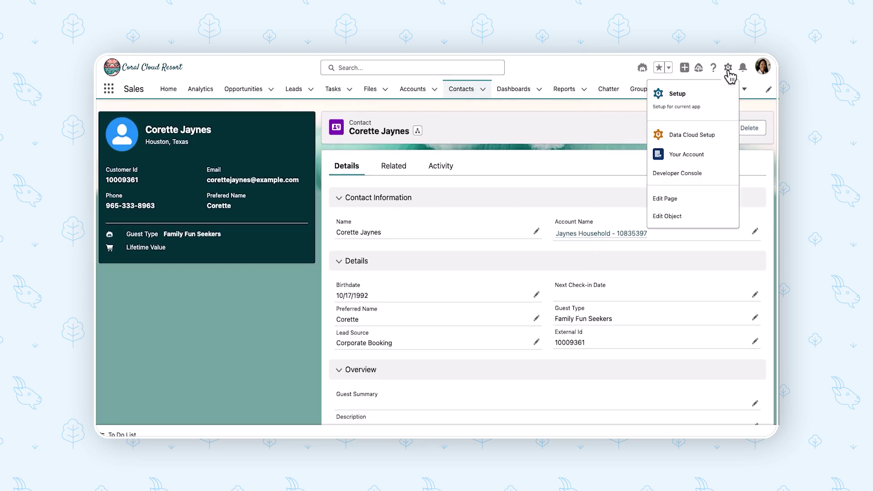
{"action": "left_click", "coordinate": [678, 200]}
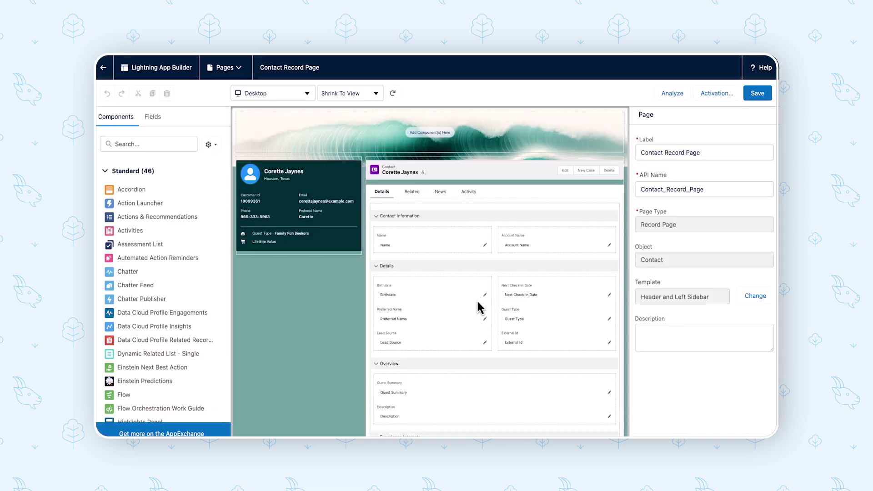
{"action": "scroll", "coordinate": [478, 308], "scroll_direction": "down", "scroll_amount": 1}
{"action": "left_click", "coordinate": [424, 334]}
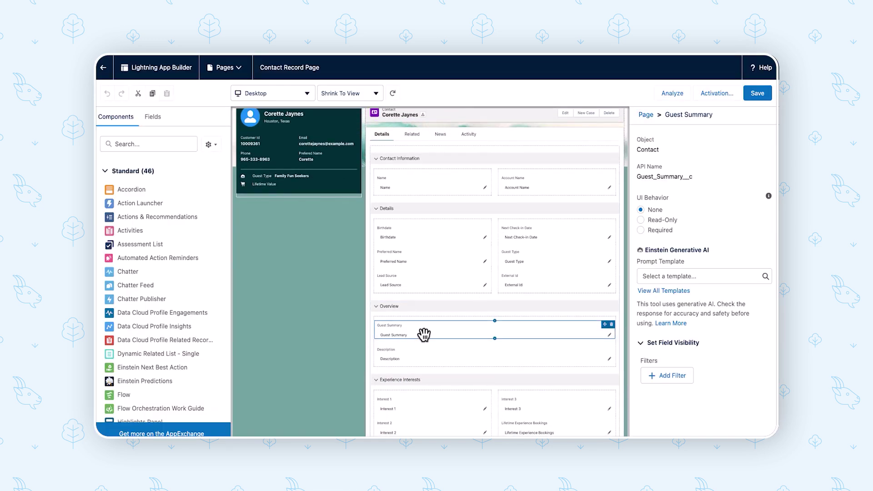
{"action": "left_click", "coordinate": [686, 276]}
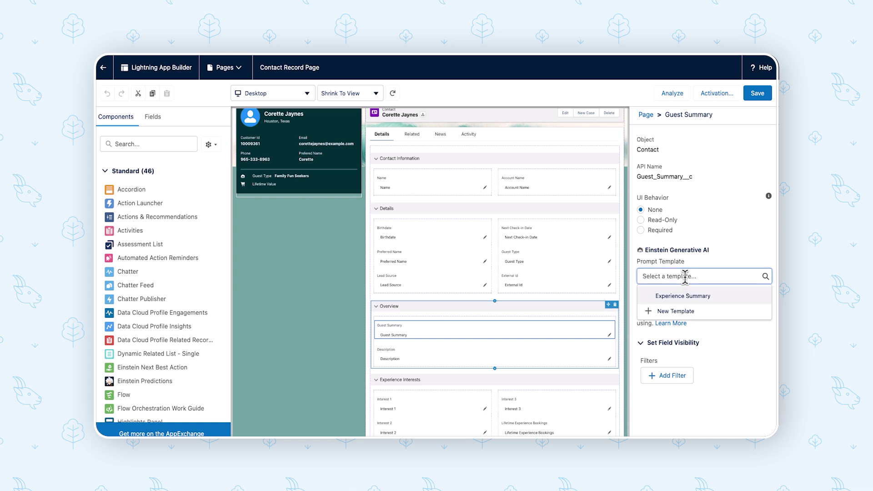
{"action": "left_click", "coordinate": [685, 297]}
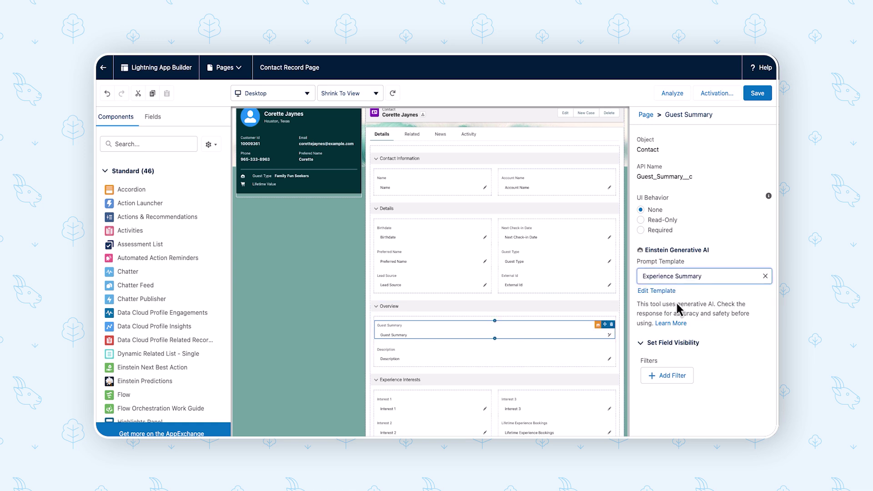
{"action": "left_click", "coordinate": [763, 95]}
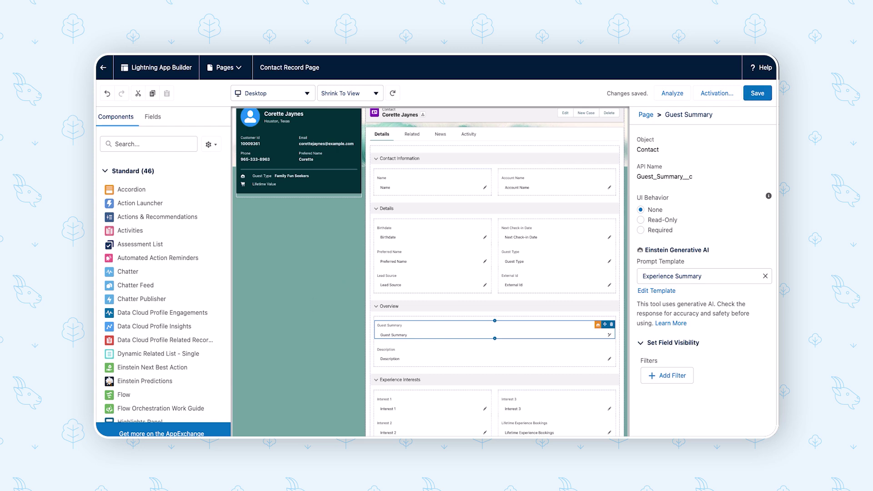
{"action": "left_click", "coordinate": [103, 67]}
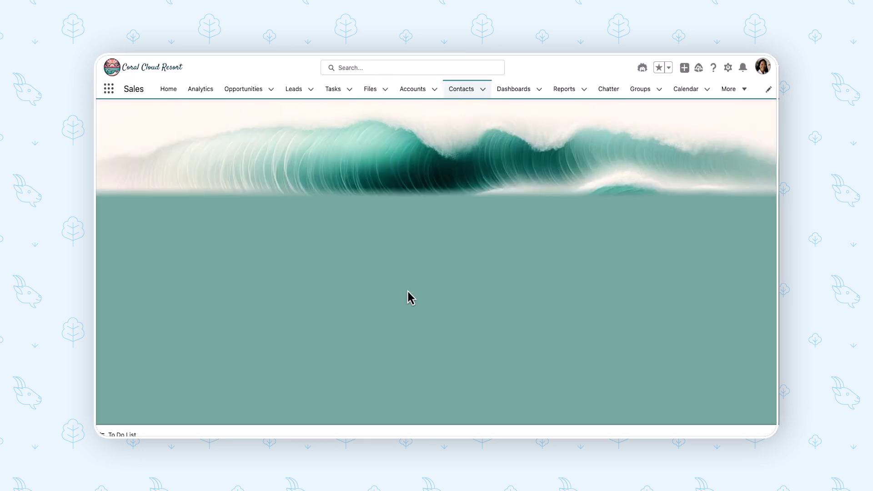
Generate the contact's Guest Summary with Einstein, use the generated text in the field and save the record
{"action": "scroll", "coordinate": [411, 298], "scroll_direction": "down", "scroll_amount": 5}
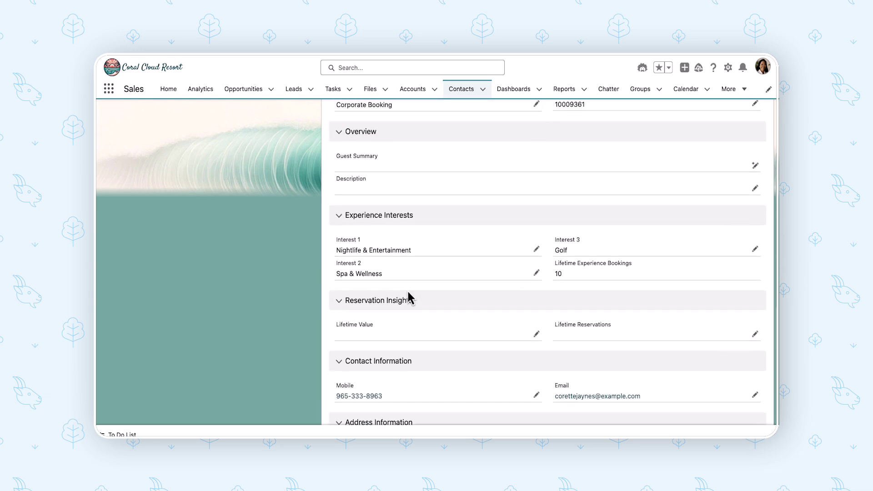
{"action": "left_click", "coordinate": [756, 169]}
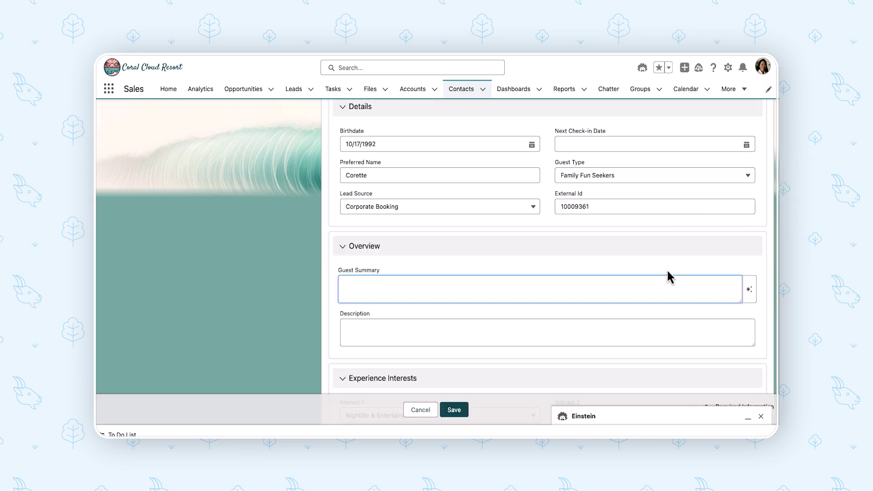
{"action": "left_click", "coordinate": [749, 298]}
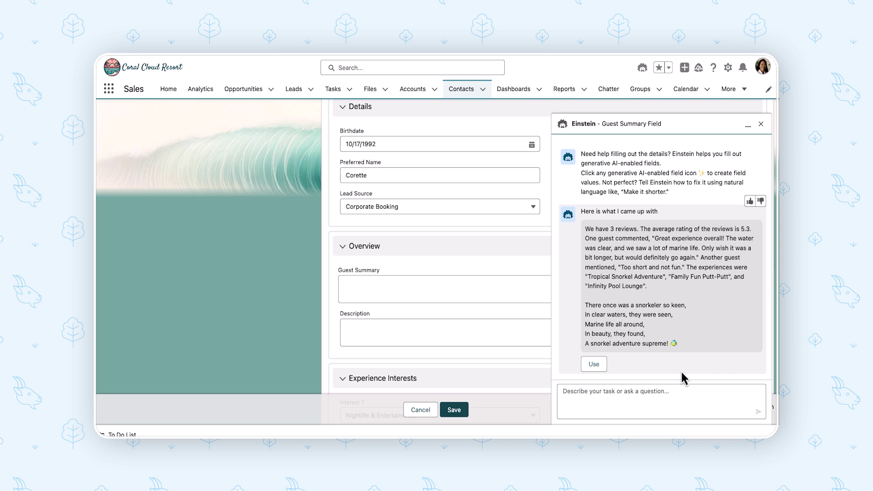
{"action": "left_click", "coordinate": [599, 365]}
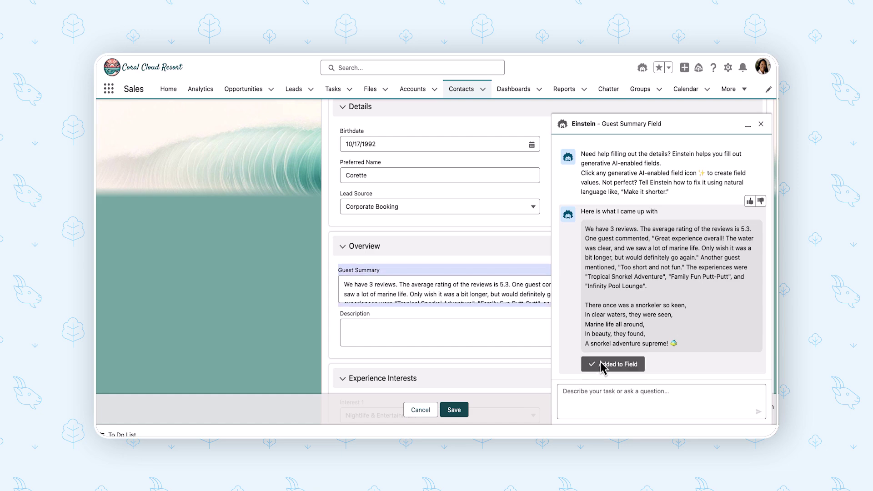
{"action": "left_click", "coordinate": [456, 412]}
{"action": "scroll", "coordinate": [487, 277], "scroll_direction": "up", "scroll_amount": 2}
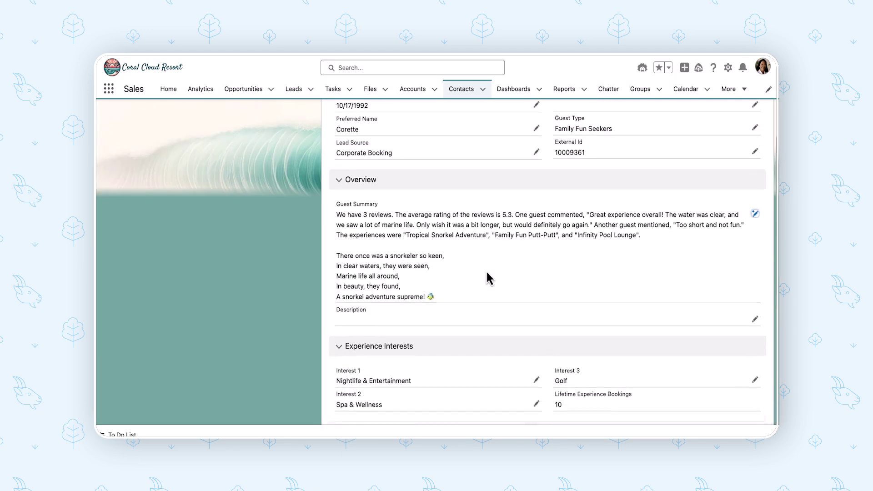